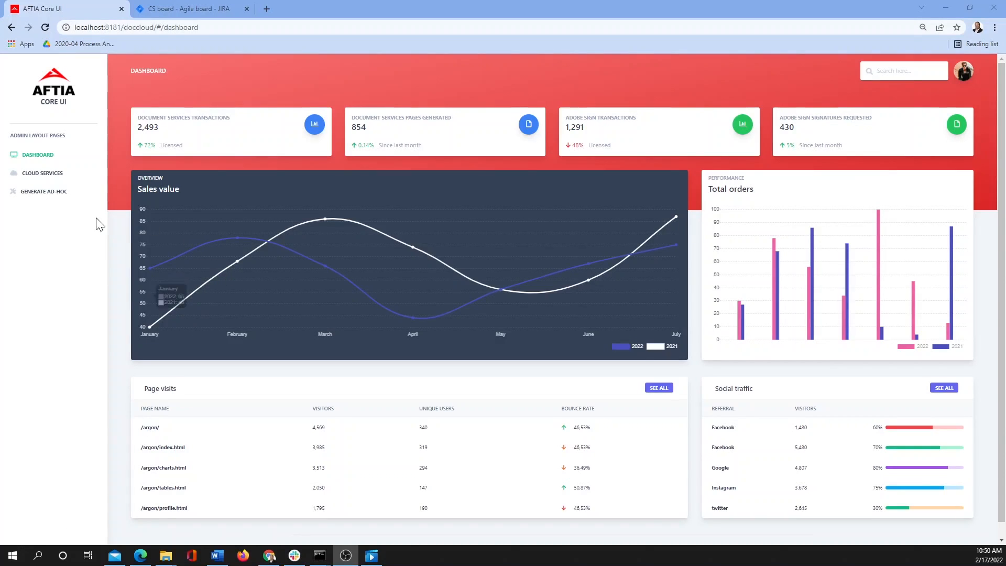
- Go from the dashboard to the Cloud Services page via the left sidebar
click(55, 181)
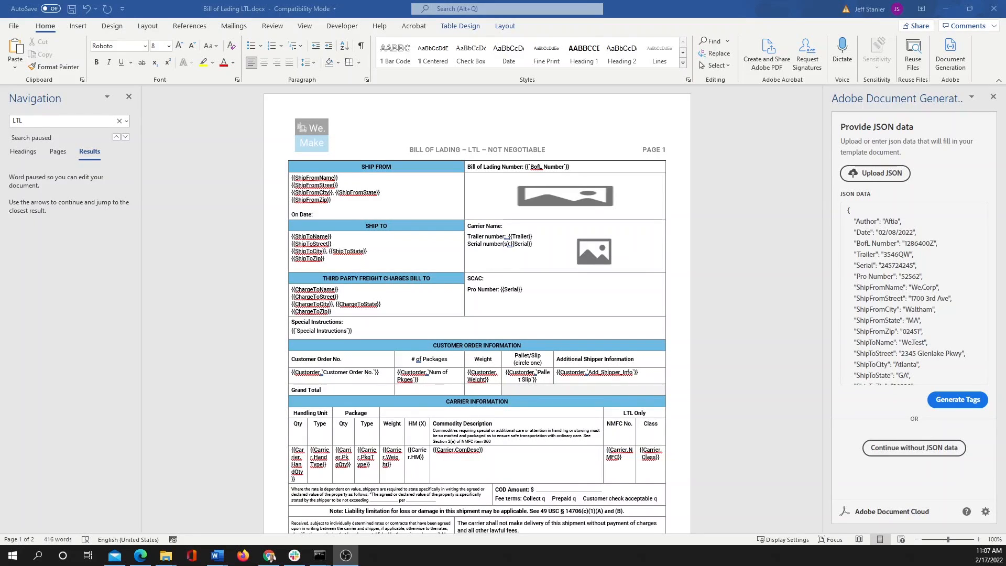
- Generate template tags (Author, Date, BofL Number, Trailer) from the JSON data and view the Adobe Sign tag options
click(960, 410)
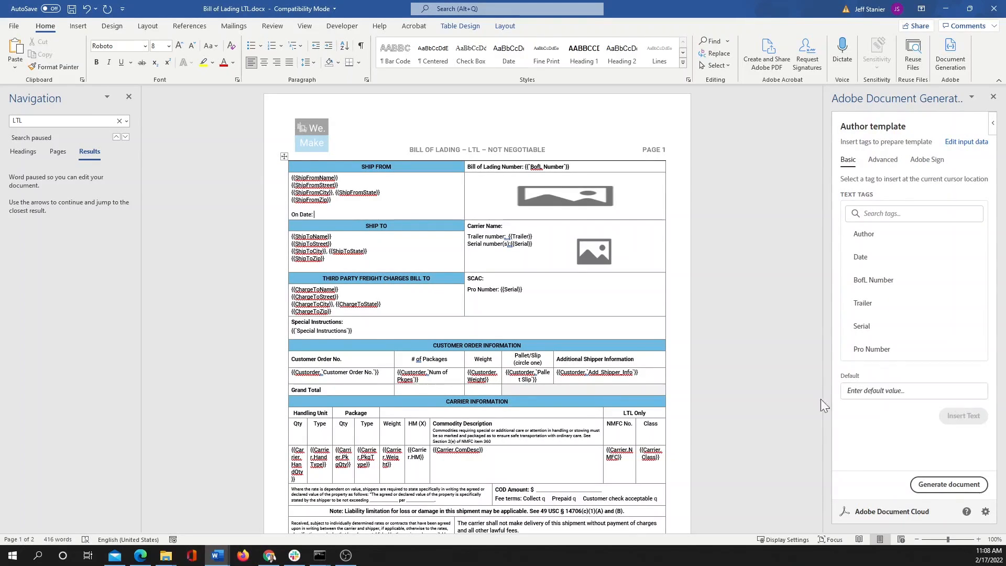
scroll(477, 309, down, 3)
scroll(476, 309, down, 1)
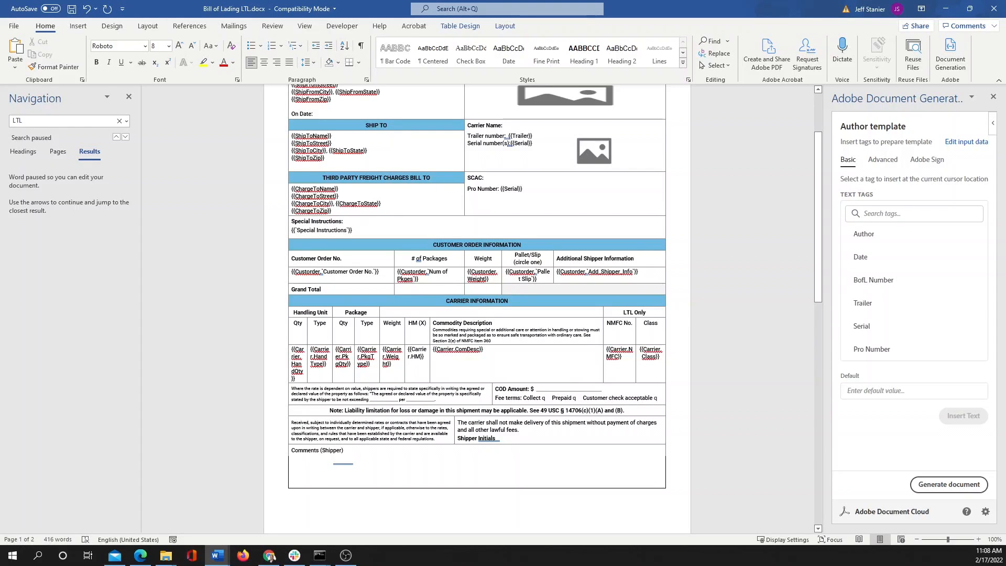
click(927, 160)
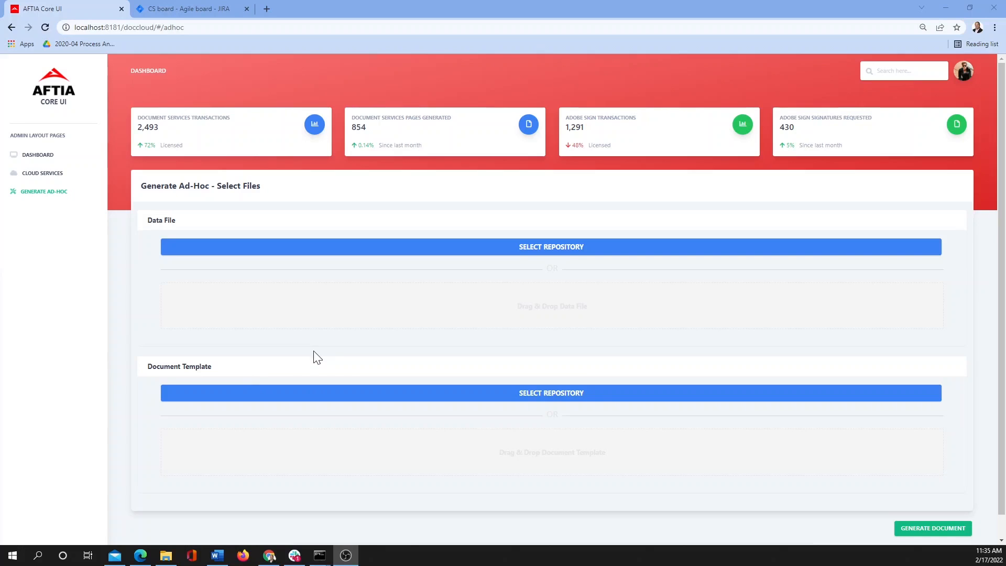
- Generate a document from bill of lading LTL.json in the PowerAutomate repository and the Bill of Lading LTL.docx template
click(393, 249)
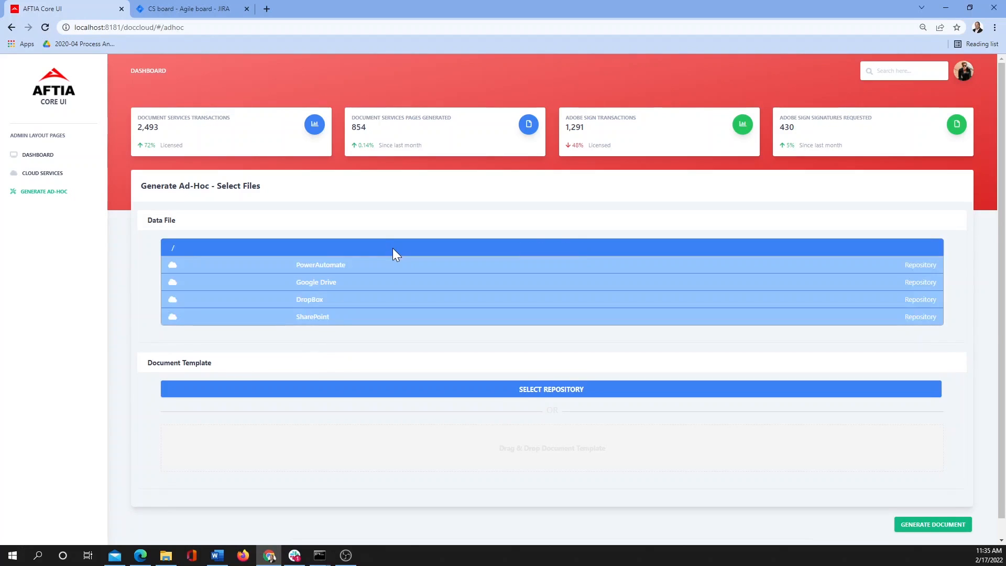
click(363, 271)
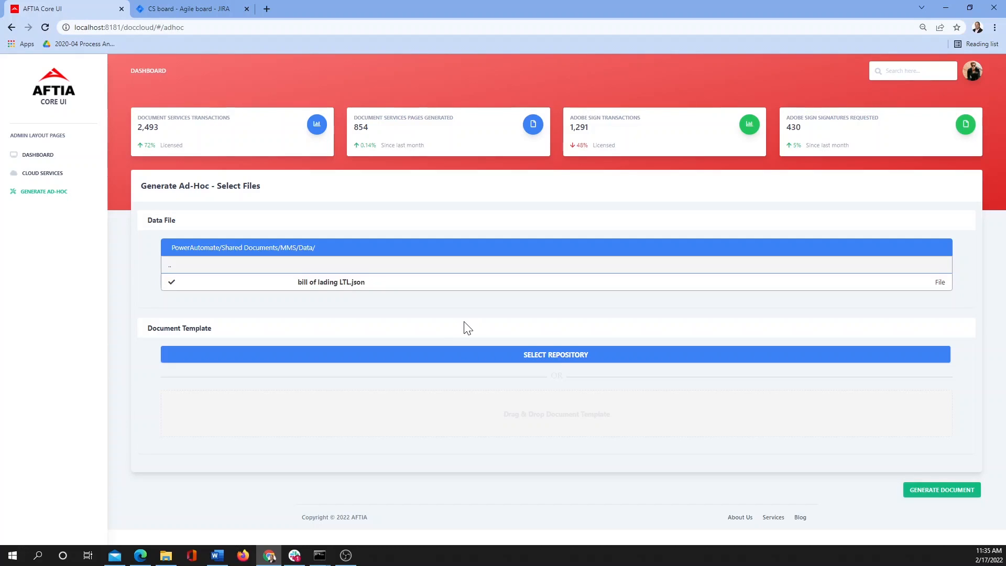
drag(58, 530, 474, 438)
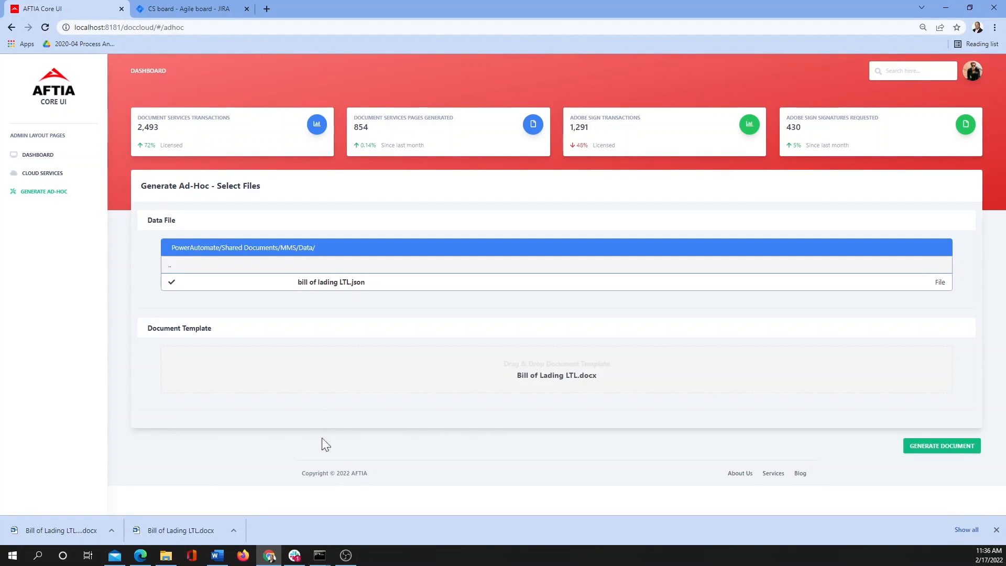
click(919, 445)
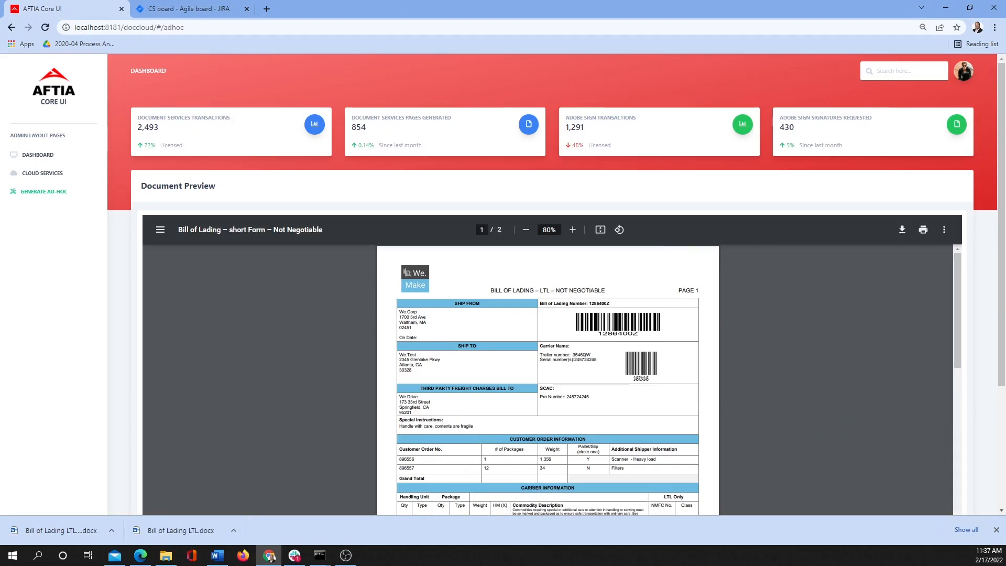
- Scroll through the two-page Bill of Lading preview and send it to Adobe Sign
scroll(547, 379, down, 5)
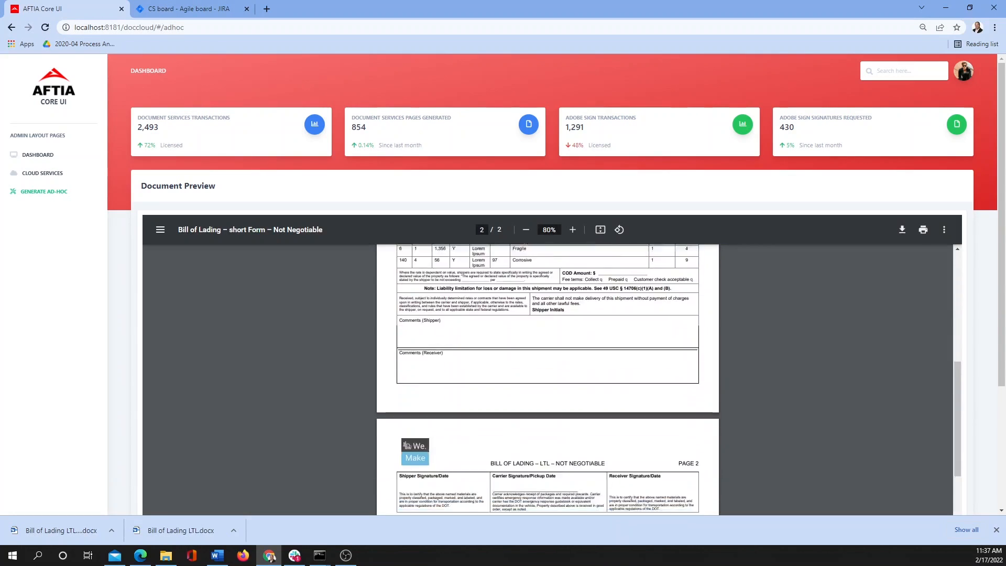
scroll(548, 345, down, 2)
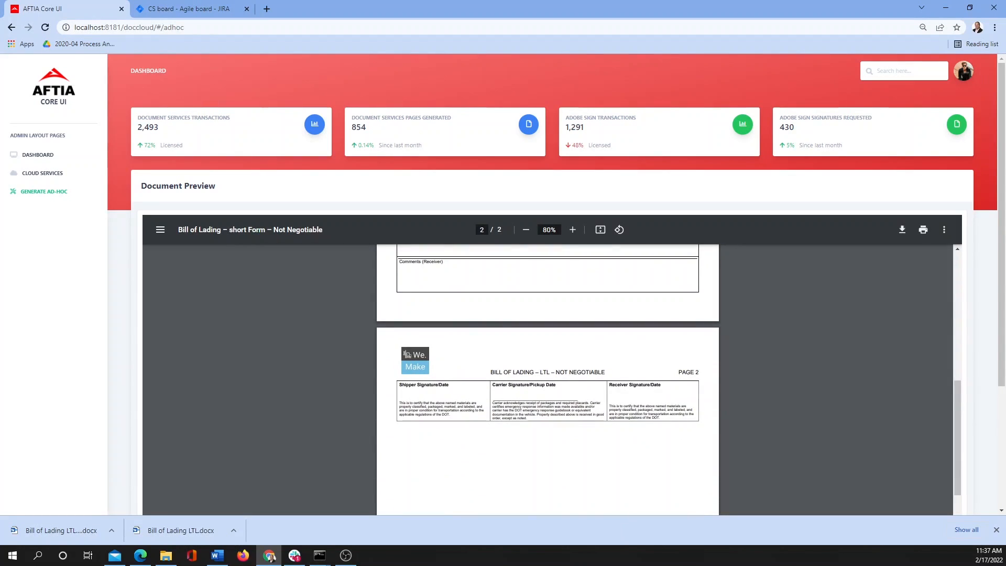
scroll(547, 380, down, 4)
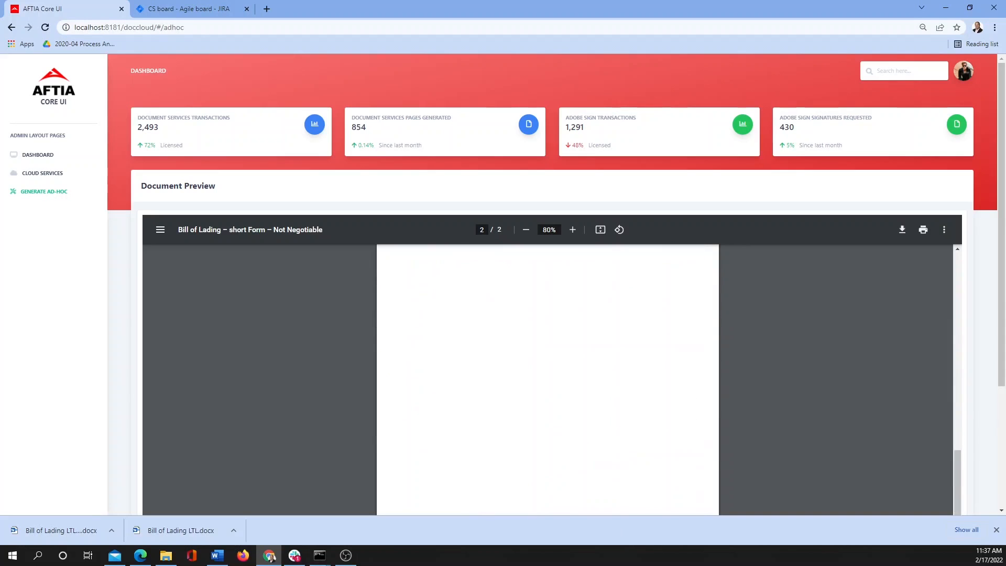
scroll(910, 443, down, 3)
click(931, 477)
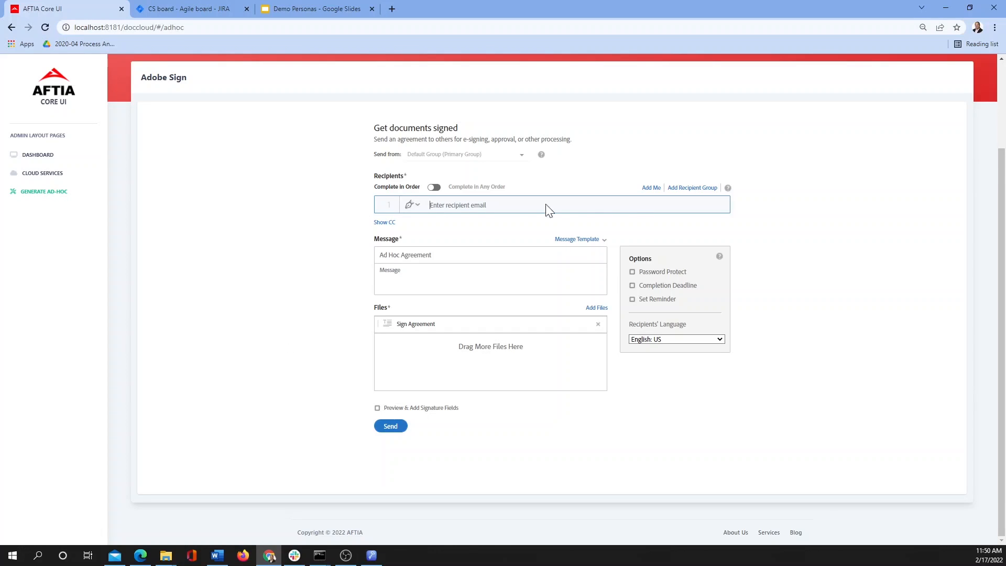
- Add yourself as the first signer alongside the two other recipients and send the agreement
click(648, 190)
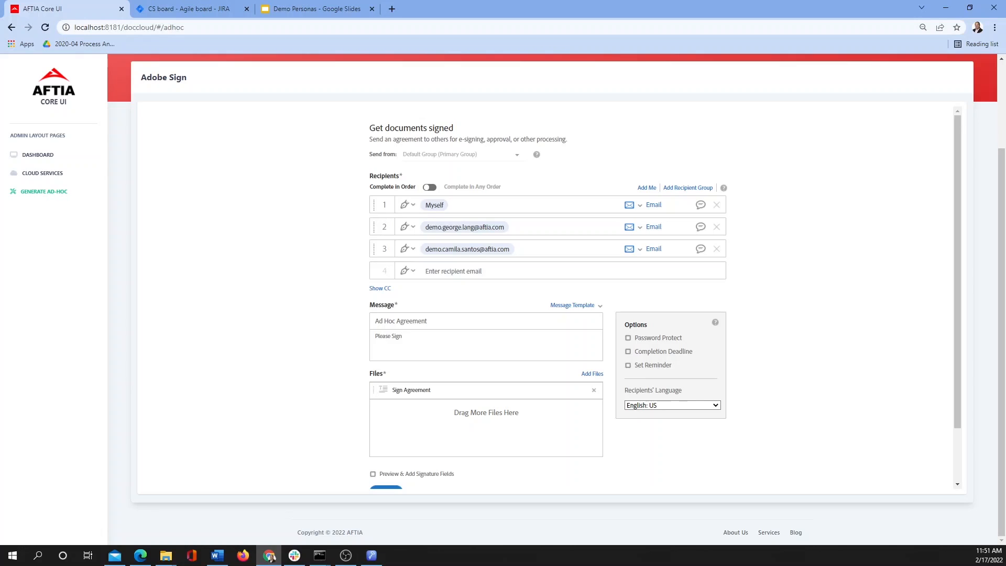
scroll(744, 346, down, 1)
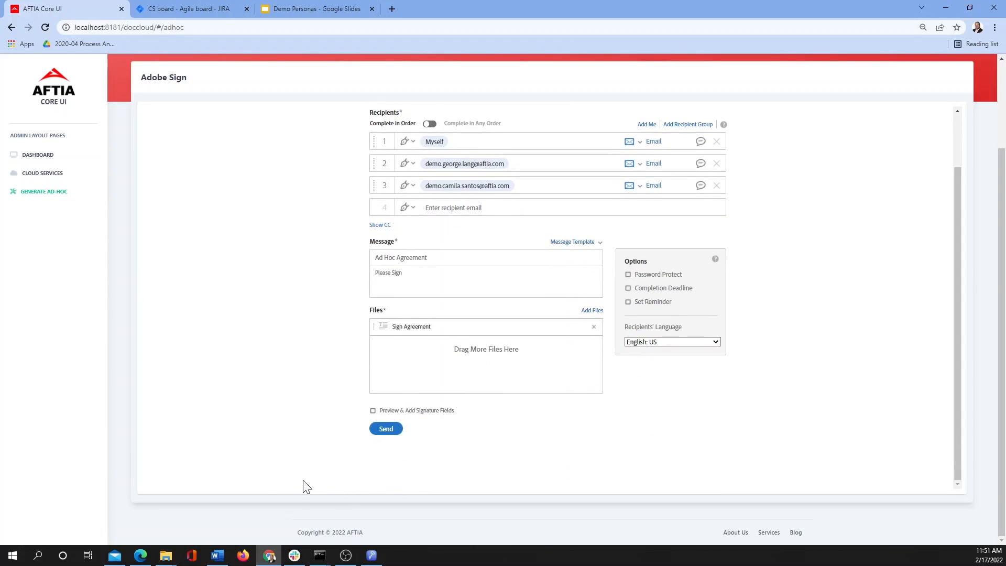
click(382, 431)
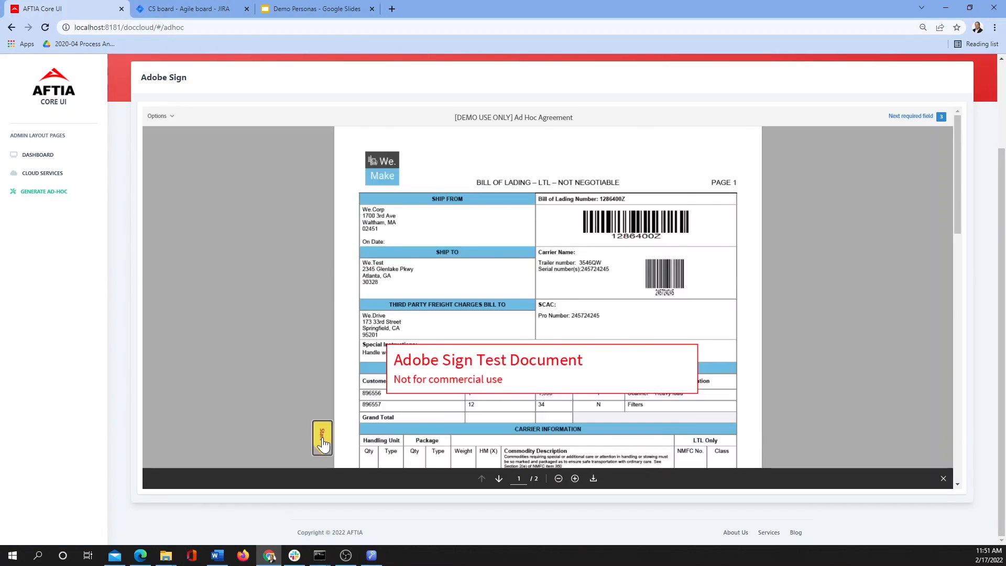
- Replace the pre-filled Shipper Initials with the shipper's initials and add the note 'Fragile - handle with care'
click(325, 438)
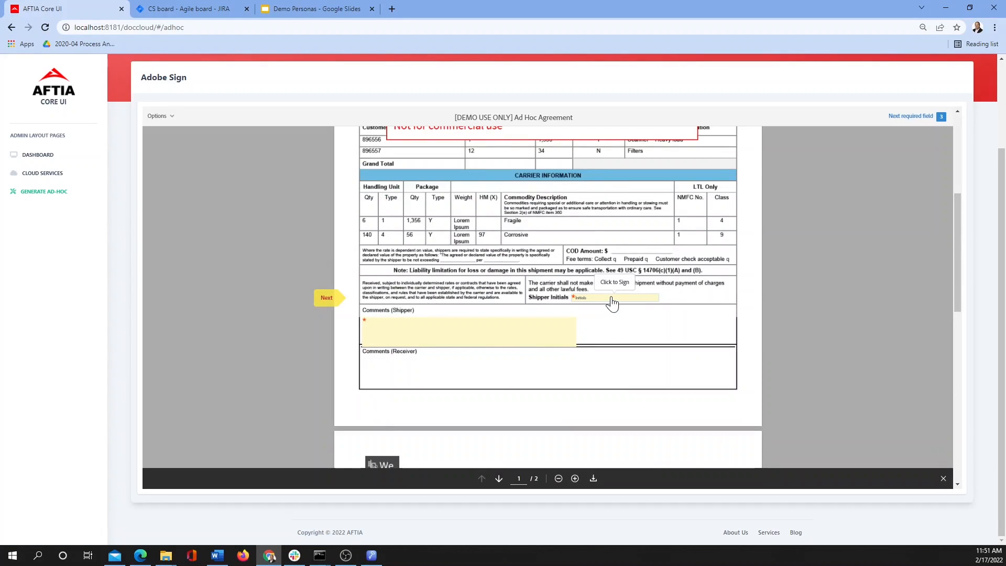
click(609, 299)
click(579, 224)
text(AC)
click(660, 255)
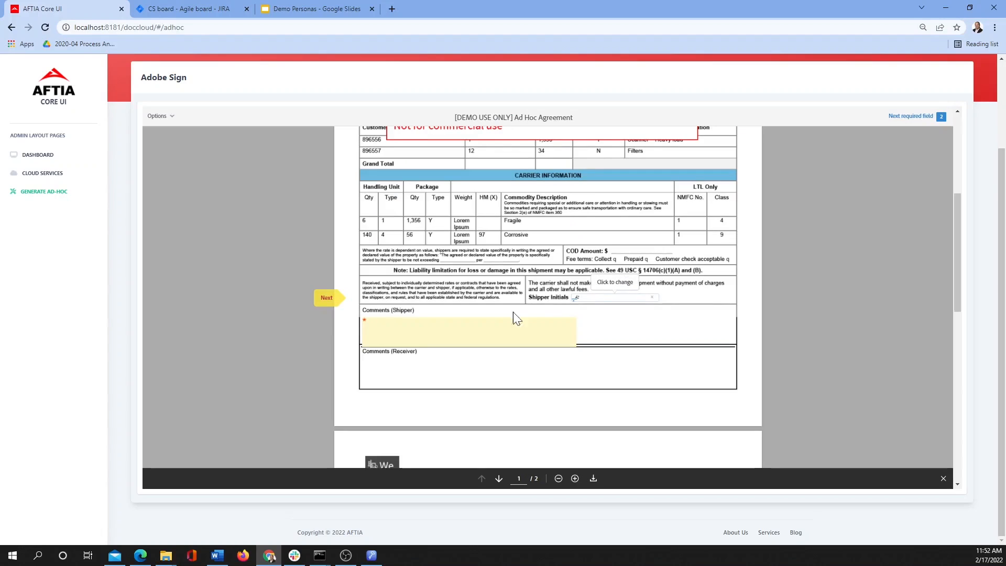
text(Fragile )
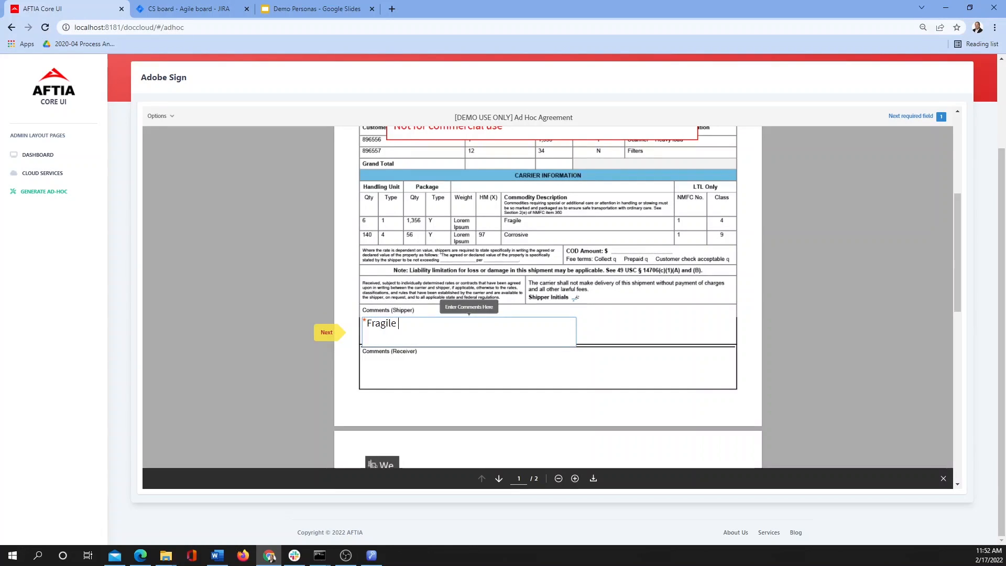
text(- handle with care)
- Apply the shipper's typed name as the page 2 signature and submit the agreement
scroll(548, 297, down, 3)
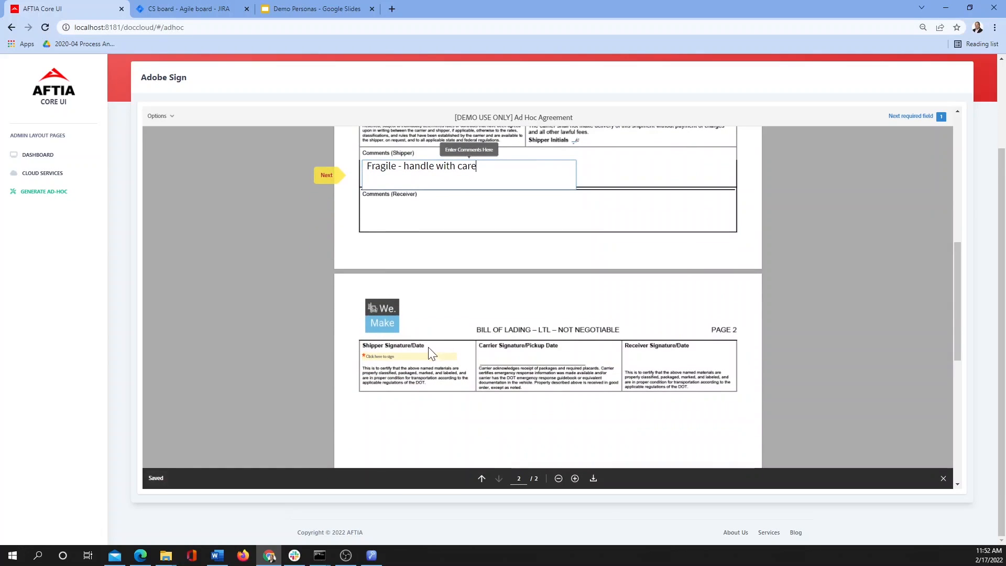
click(407, 356)
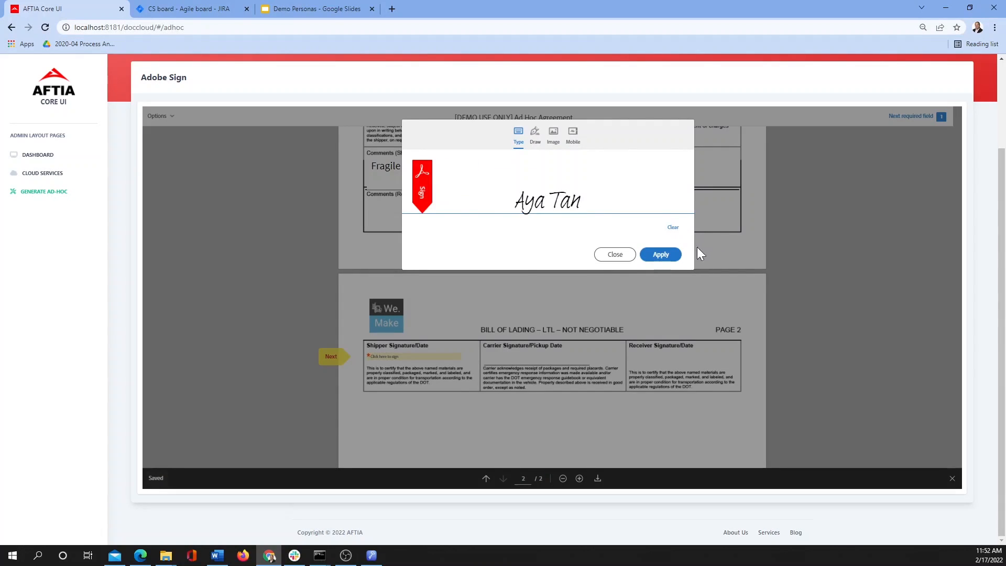
click(660, 254)
click(665, 478)
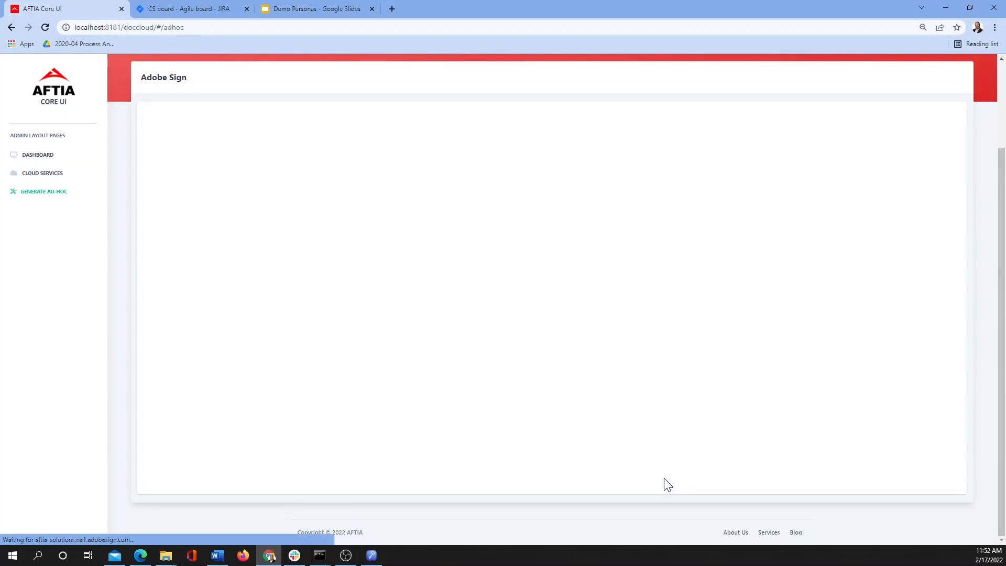
click(347, 557)
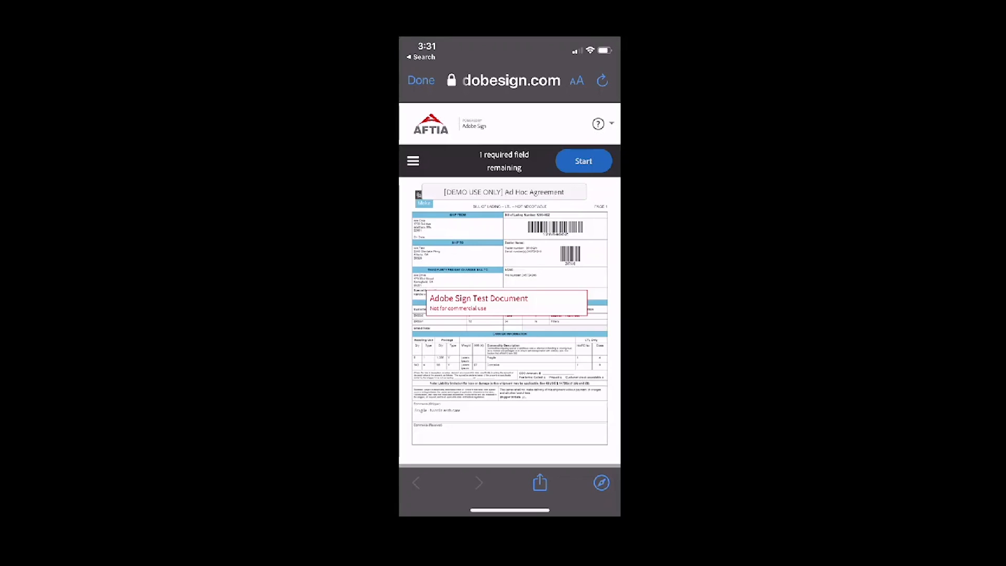
- Draw a handwritten signature in the page 2 Carrier Signature field, apply it, and finish signing
click(584, 161)
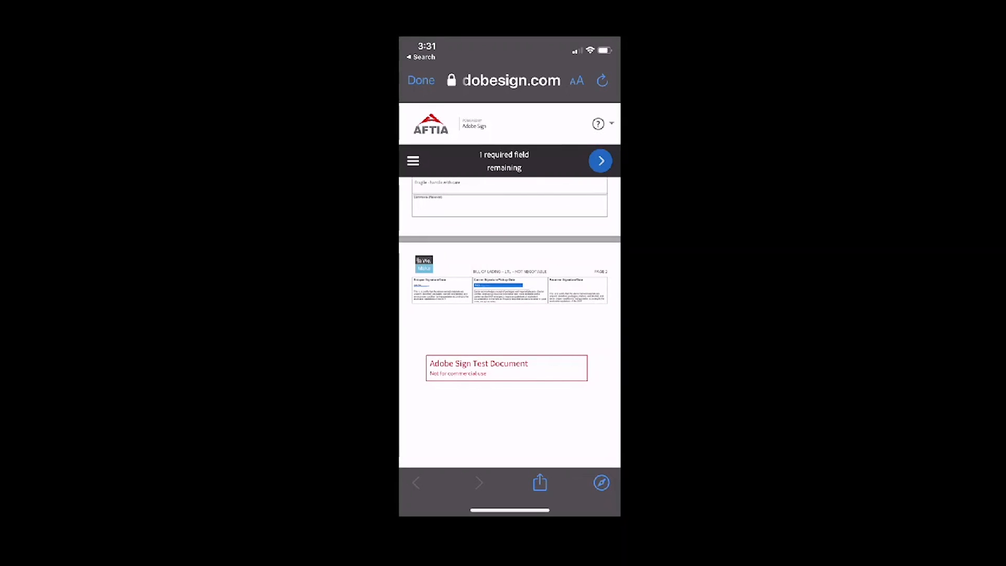
click(498, 286)
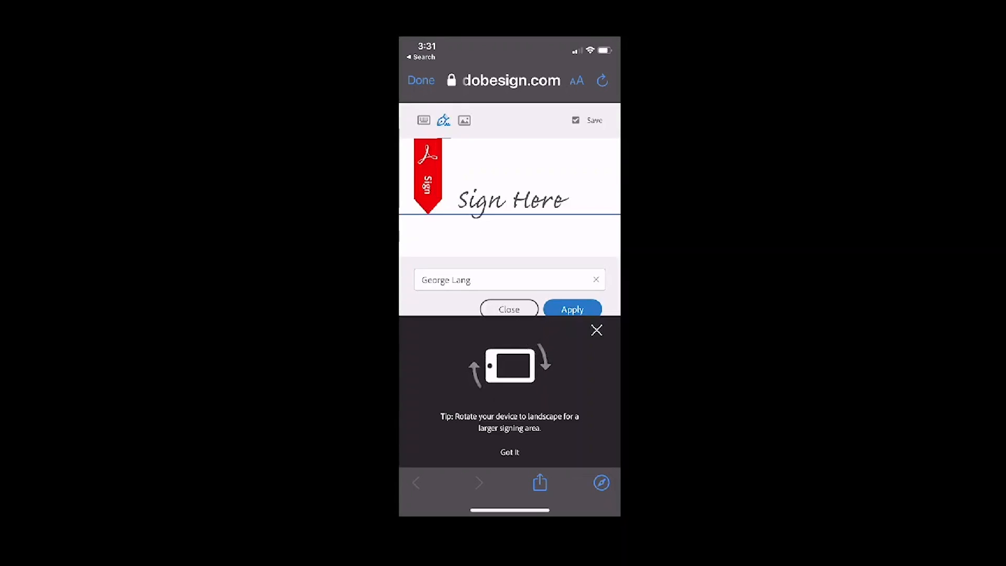
drag(440, 204, 520, 203)
drag(527, 159, 569, 216)
click(572, 309)
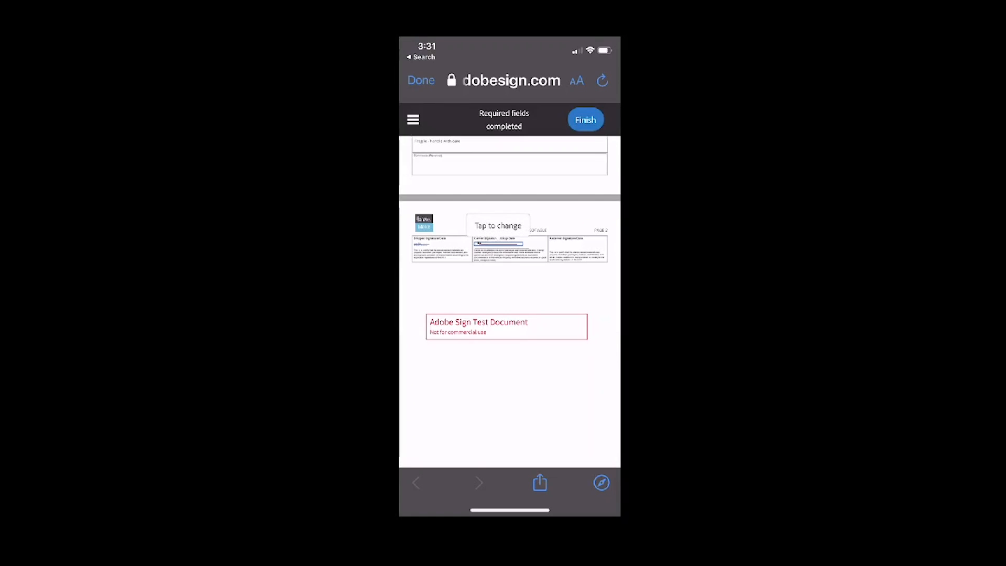
click(586, 120)
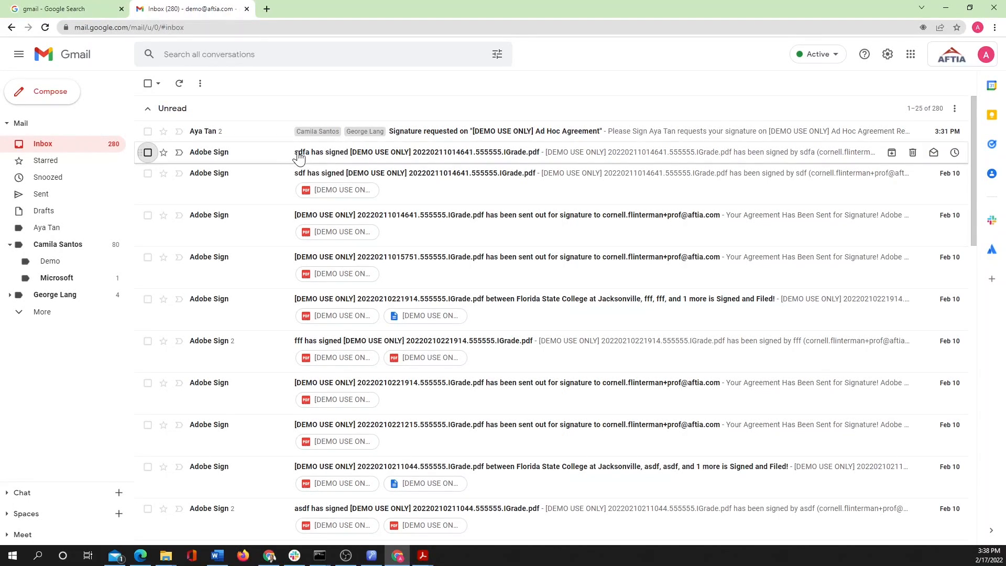
- Open the unread 'Signature requested on [DEMO USE ONLY] Ad Hoc Agreement' email and start reviewing the agreement
click(268, 133)
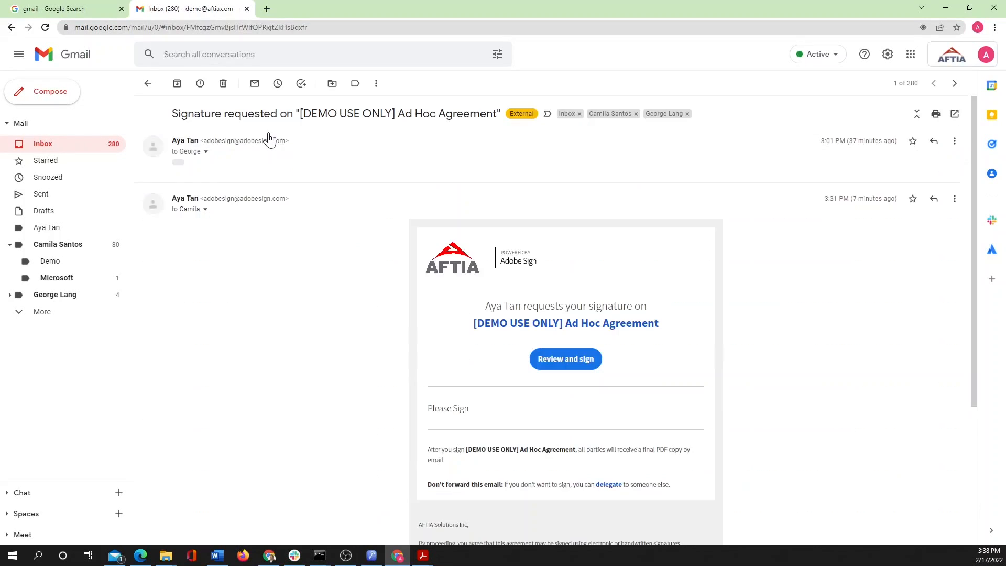
click(563, 360)
- Enter 'Shipment is in good order' in the Comments (Receiver) field
scroll(366, 381, down, 6)
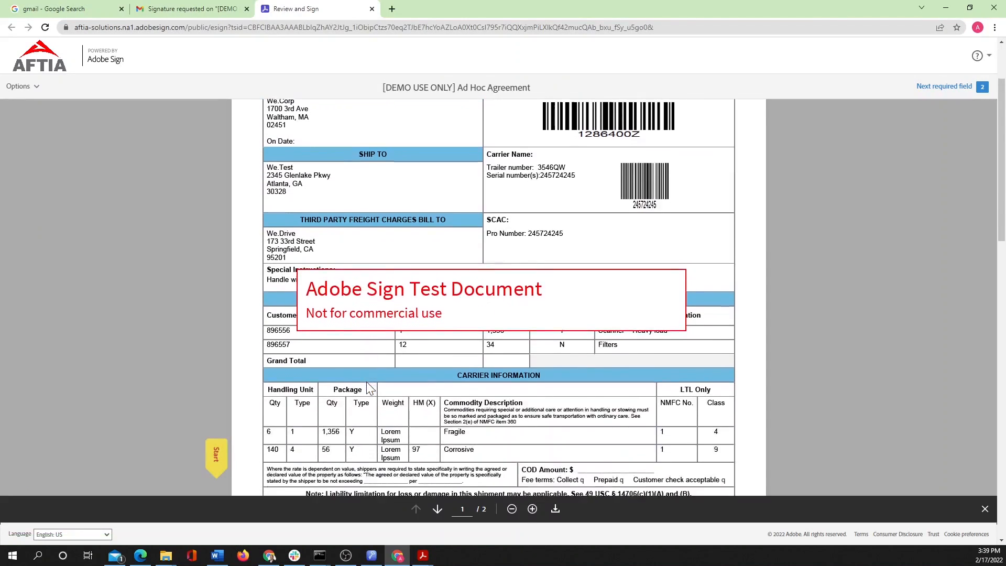
click(371, 409)
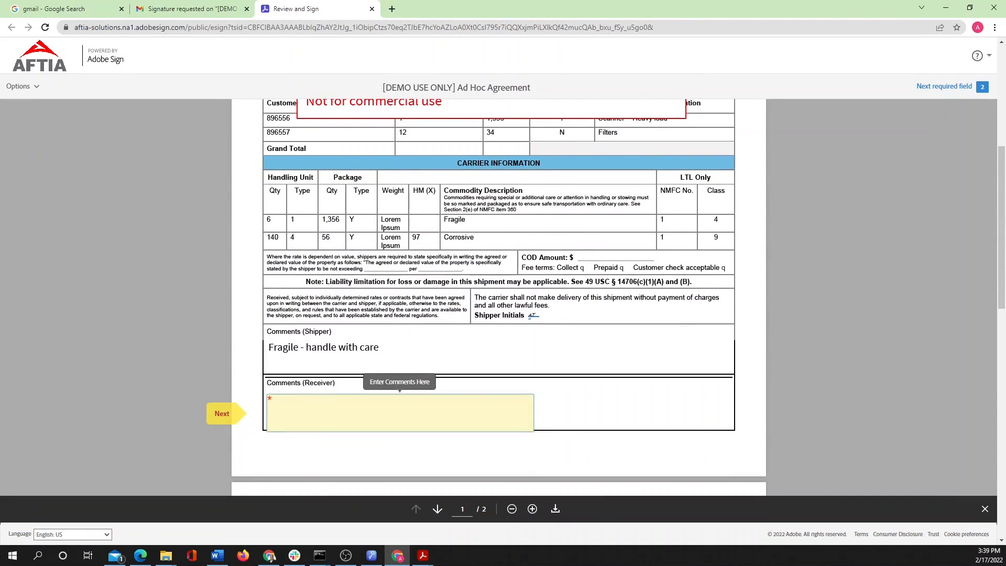
text(Ship)
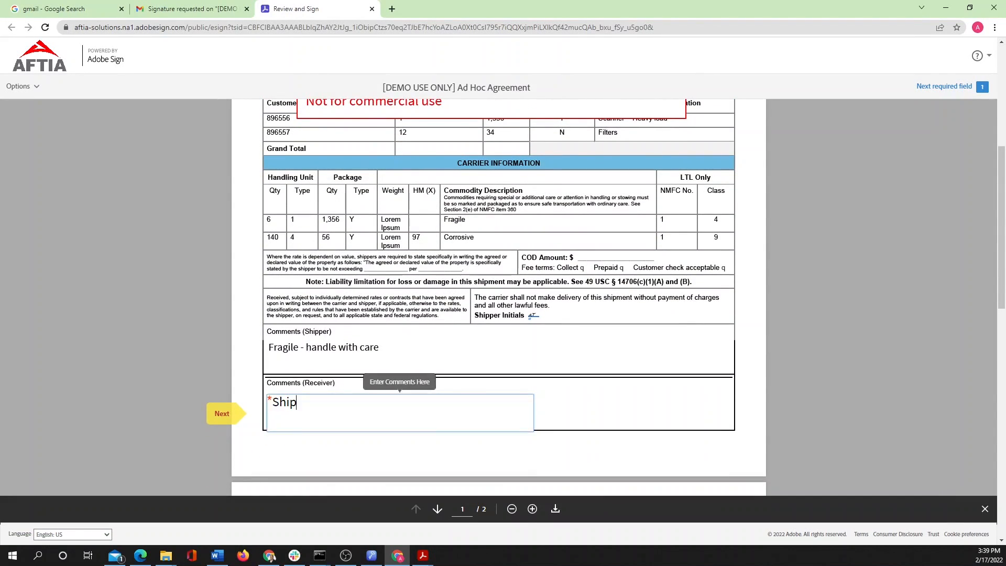
text(ment is in good order)
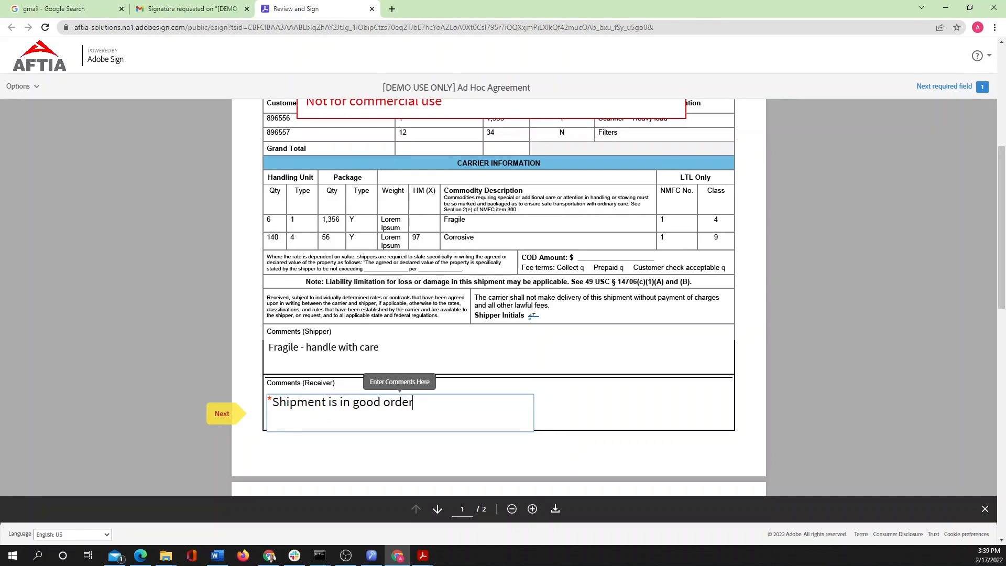
- Apply the receiver's signature to the Receiver field and submit the fully signed agreement
click(225, 415)
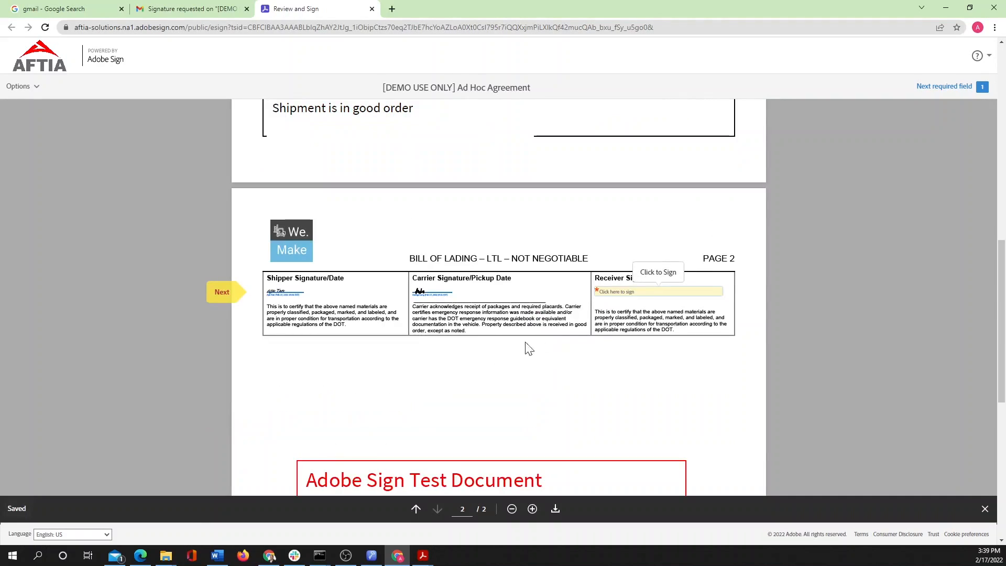
click(618, 294)
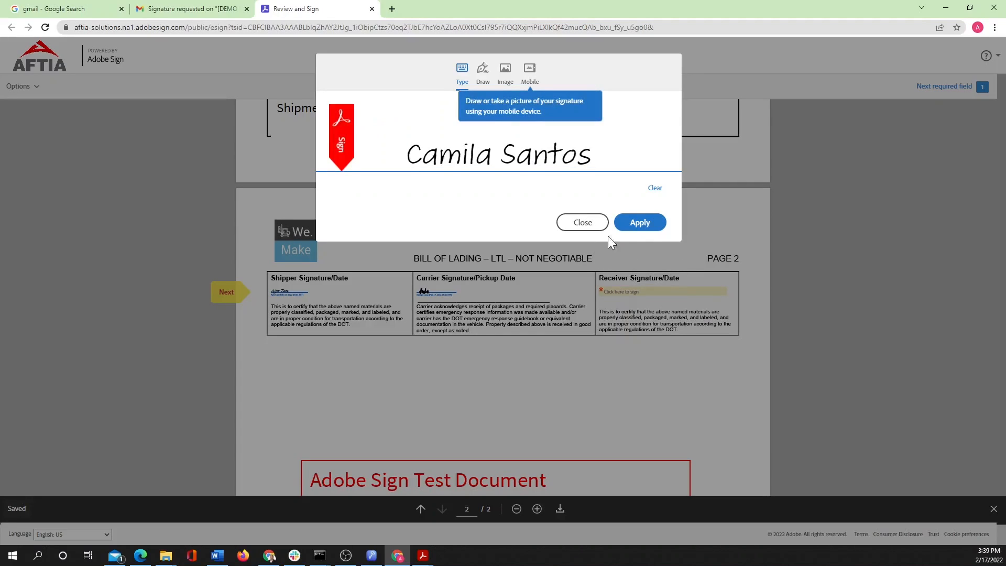
click(641, 223)
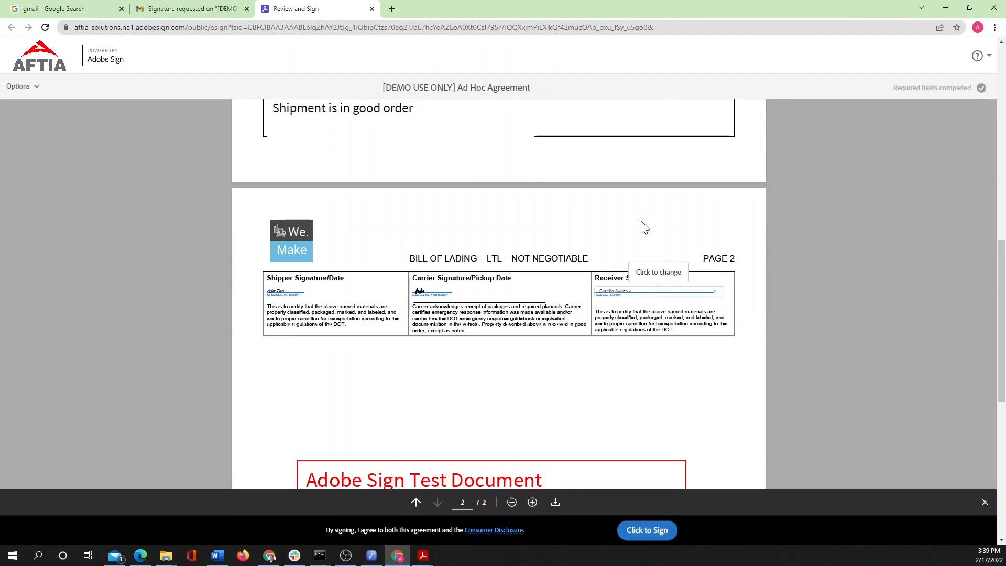
click(647, 530)
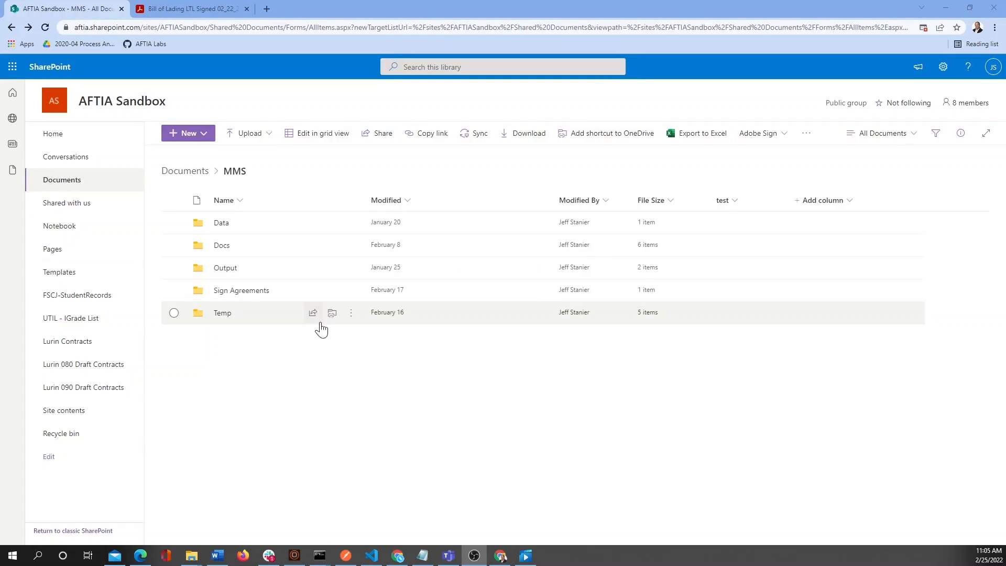
- Open Bill of Lading LTL Signed 02_22_22.pdf from the MMS Sign Agreements folder
click(264, 291)
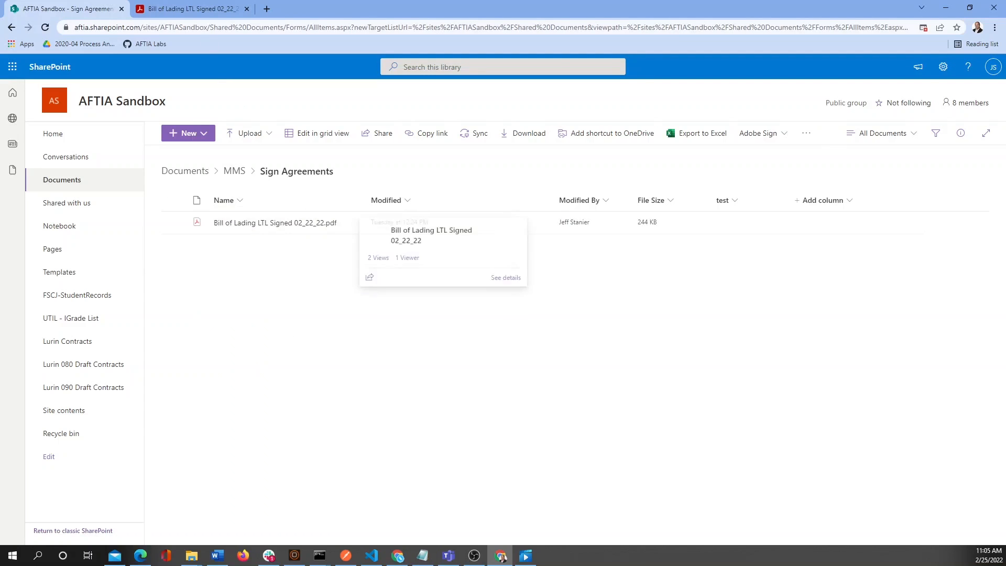
click(199, 11)
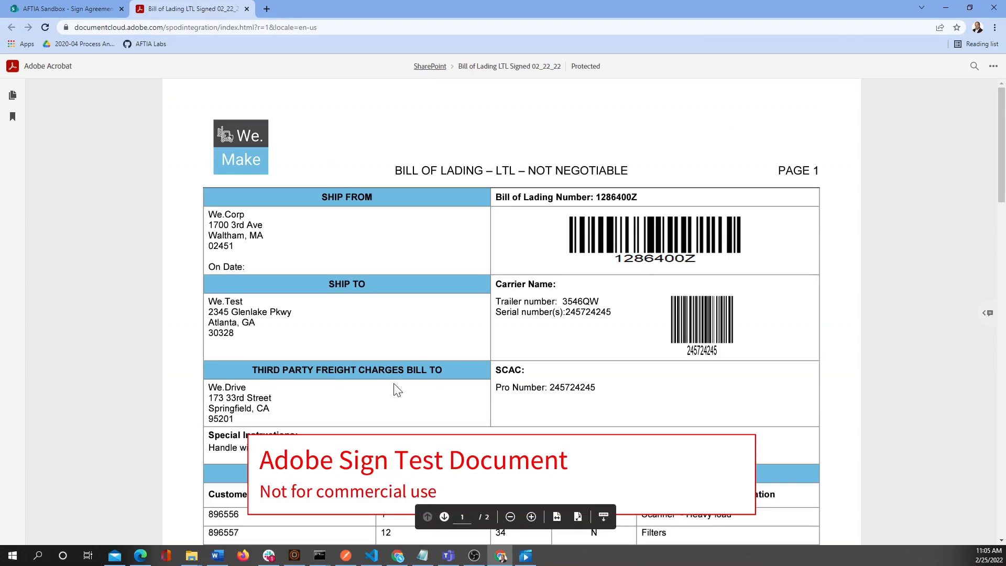